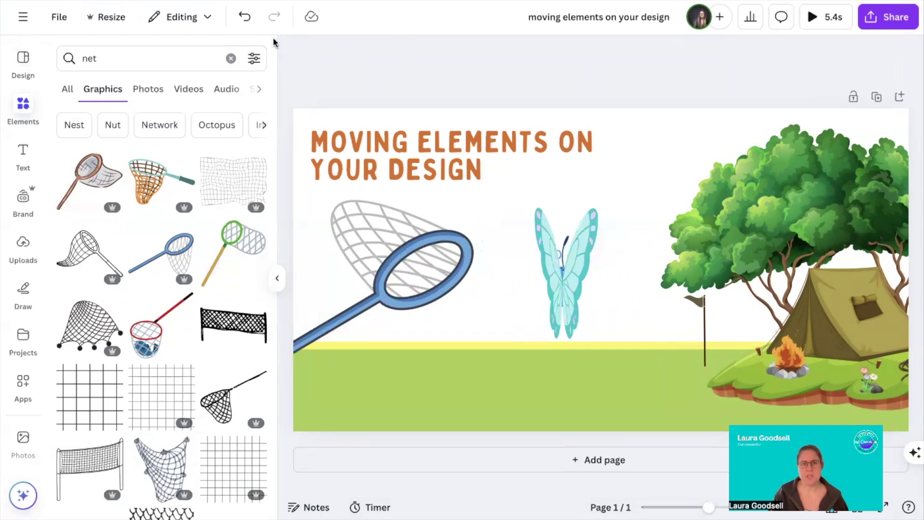
# Step: Collapse the Elements search panel so the camping slide fills the workspace
pyautogui.click(277, 278)
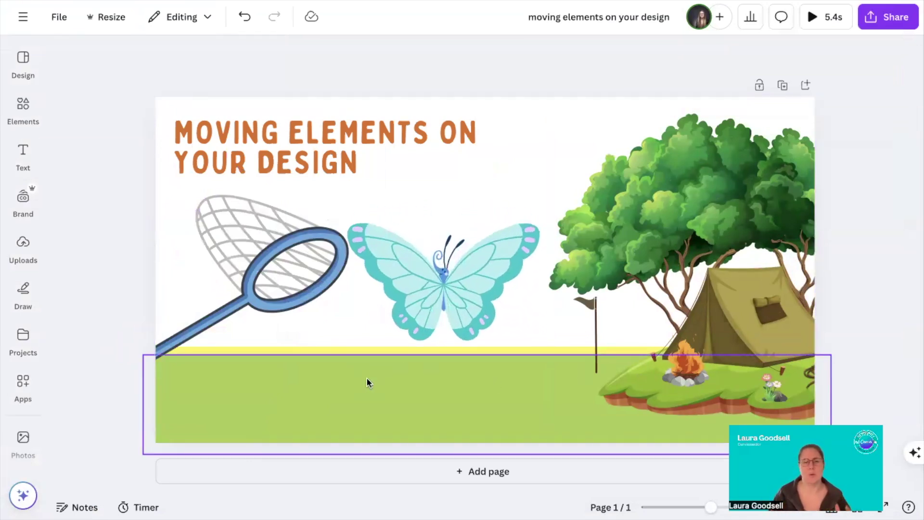
# Step: Shrink the butterfly-net graphic and move it toward the upper left of the slide
pyautogui.click(303, 265)
pyautogui.click(410, 282)
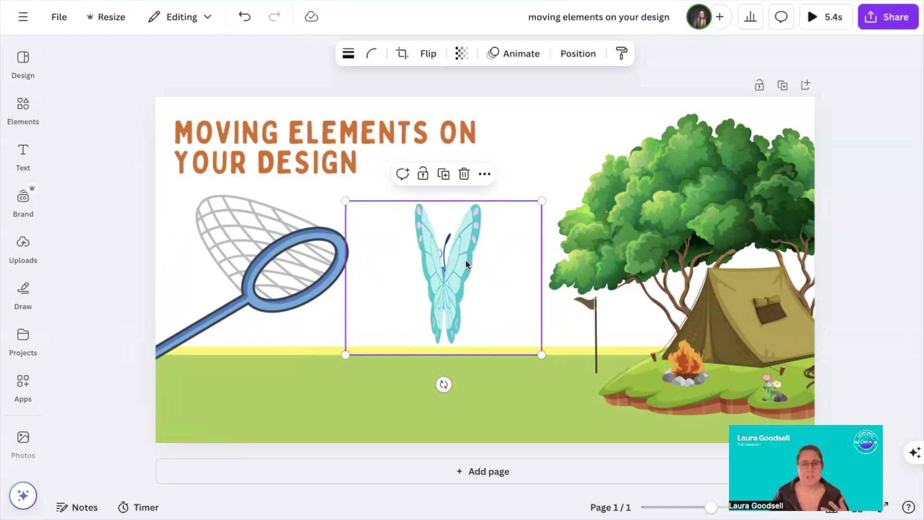
pyautogui.click(141, 228)
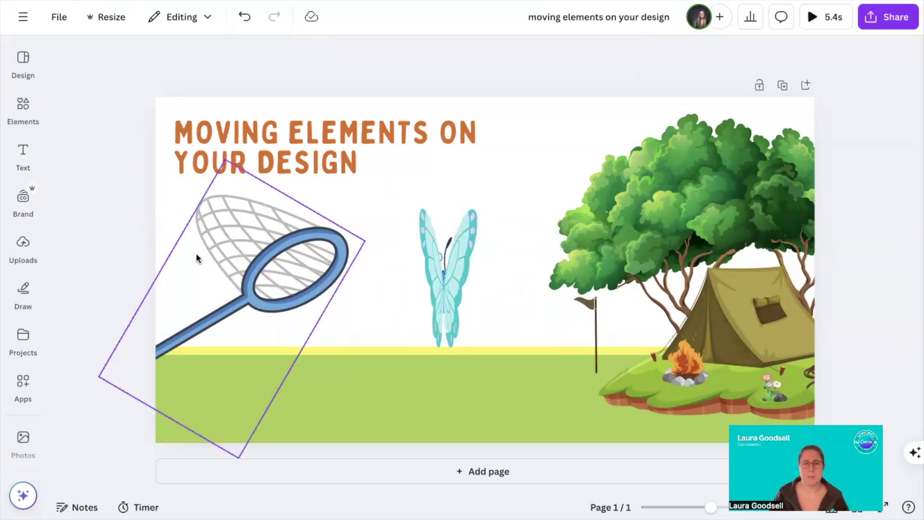
pyautogui.moveTo(356, 249); pyautogui.dragTo(235, 227)
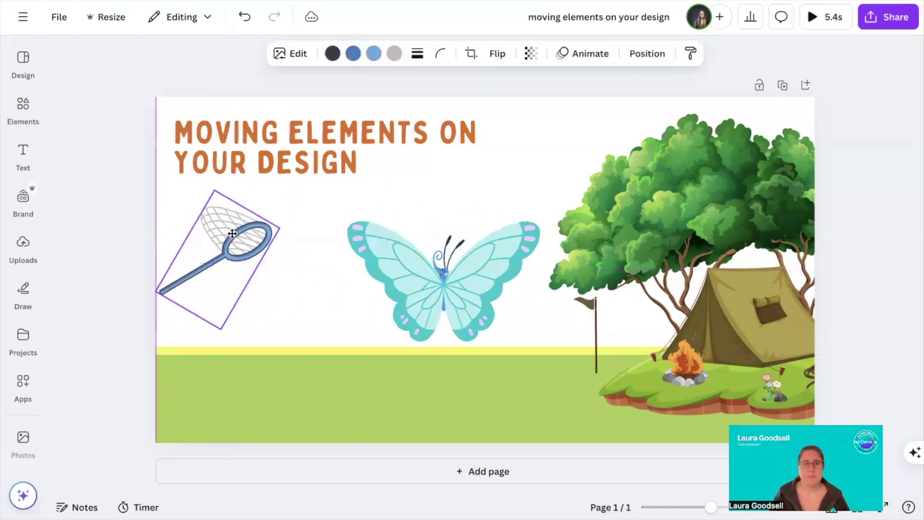
# Step: Shrink the butterfly and rest it on the net's hoop
pyautogui.click(433, 270)
pyautogui.moveTo(542, 200); pyautogui.dragTo(431, 288)
pyautogui.moveTo(390, 329); pyautogui.dragTo(285, 263)
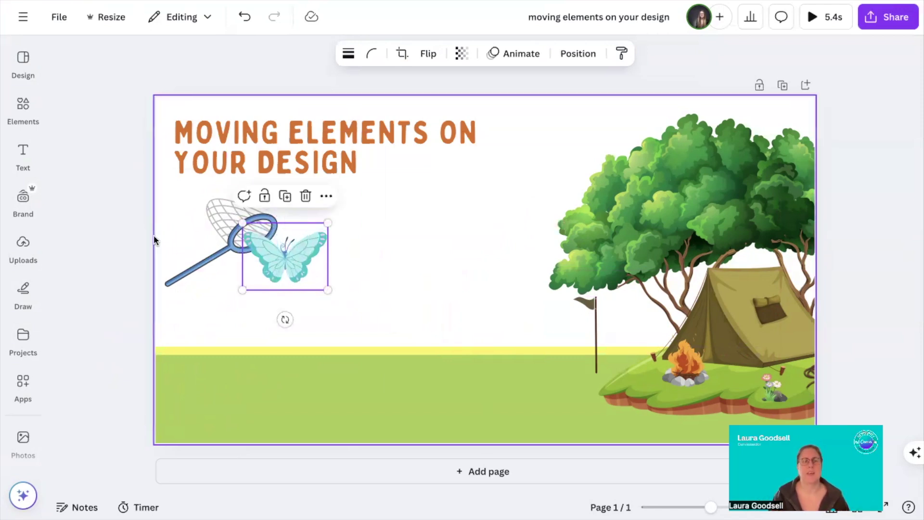
# Step: Group the net and butterfly, then position the group on the left just beneath the title
pyautogui.click(135, 228)
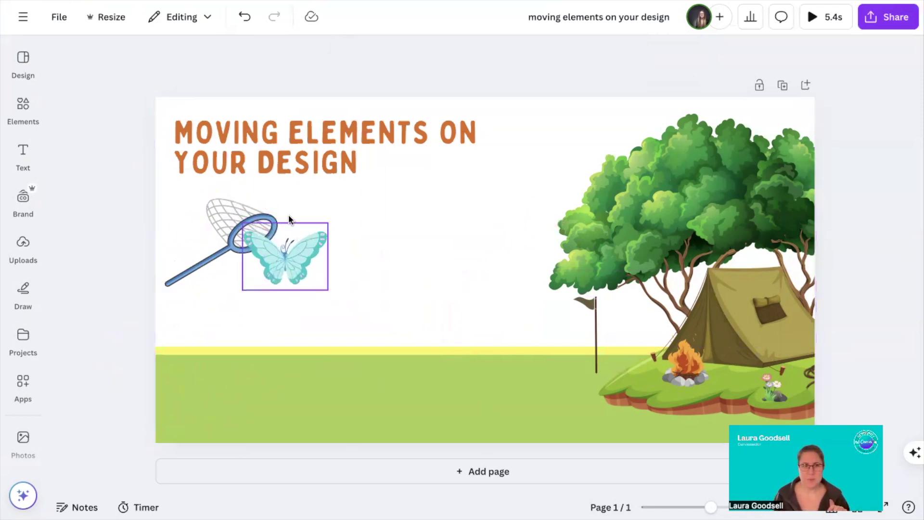
pyautogui.moveTo(120, 213); pyautogui.dragTo(269, 238)
pyautogui.moveTo(307, 262); pyautogui.dragTo(319, 275)
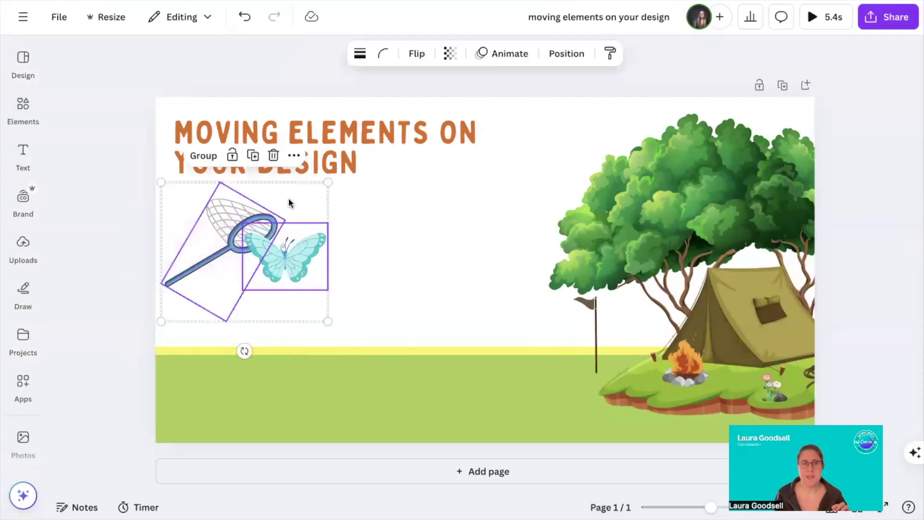
pyautogui.click(203, 156)
pyautogui.moveTo(273, 246); pyautogui.dragTo(250, 259)
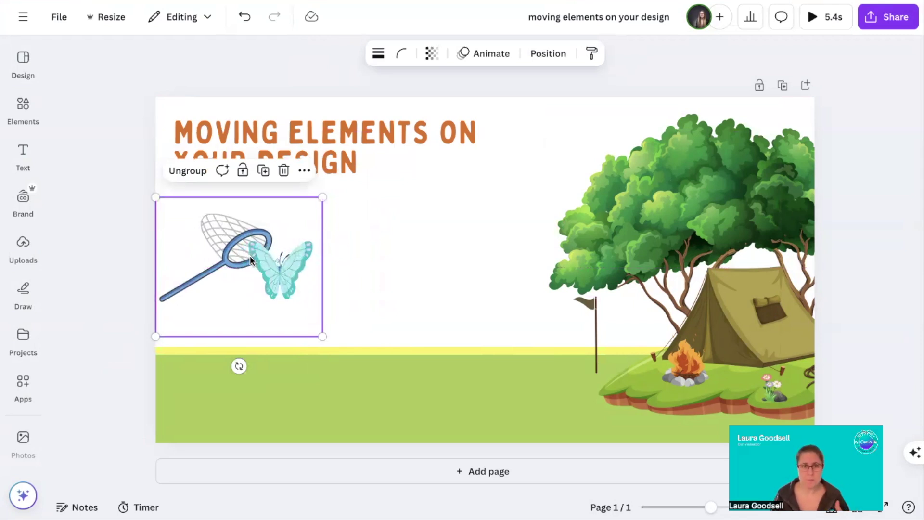
pyautogui.moveTo(249, 260); pyautogui.dragTo(268, 261)
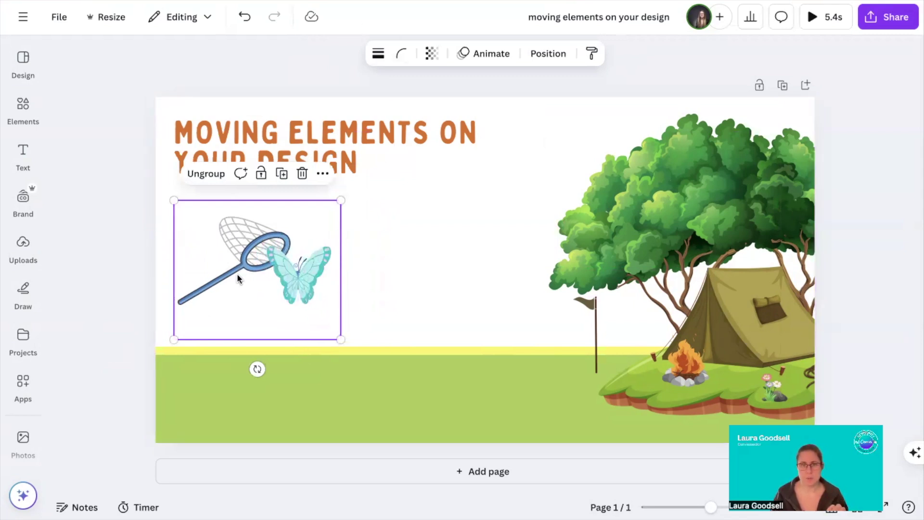
# Step: Start a Create an Animation custom motion for the net-and-butterfly group
pyautogui.click(486, 56)
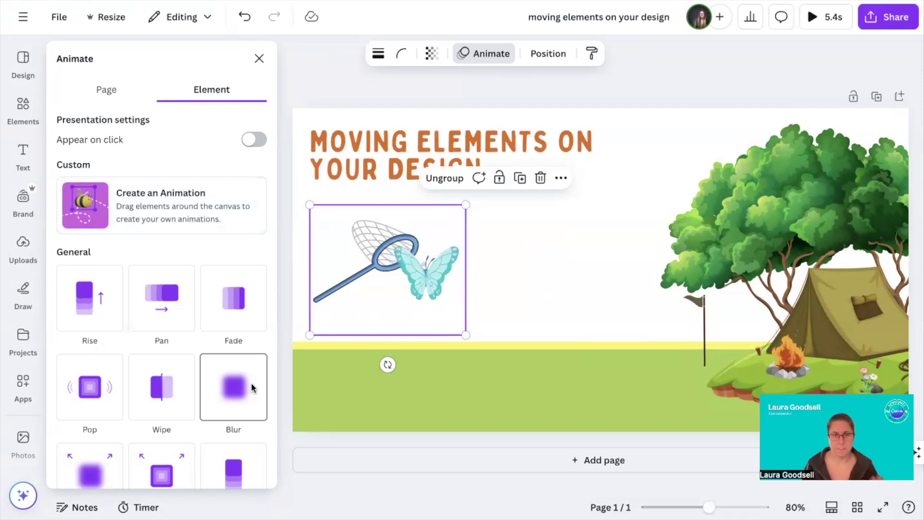
pyautogui.click(139, 208)
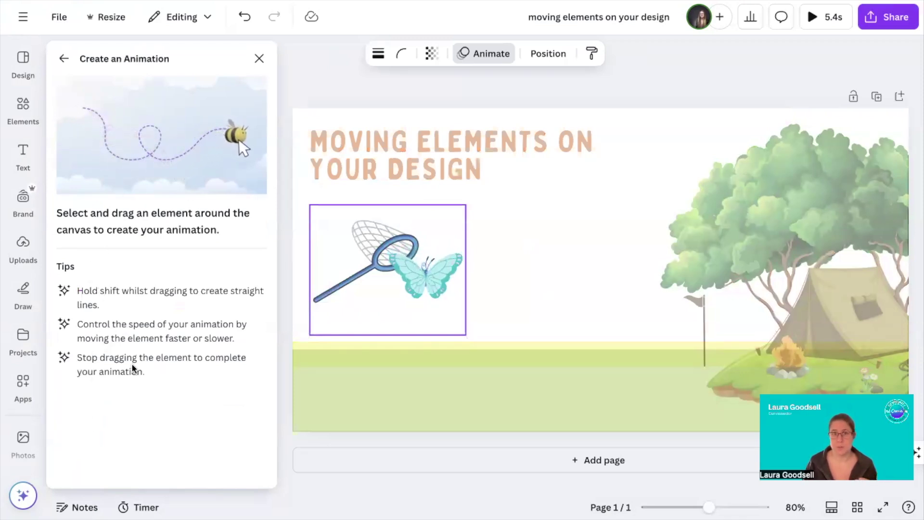
# Step: Record a wavy motion path from the far left across to the tent
pyautogui.moveTo(374, 263); pyautogui.dragTo(342, 263)
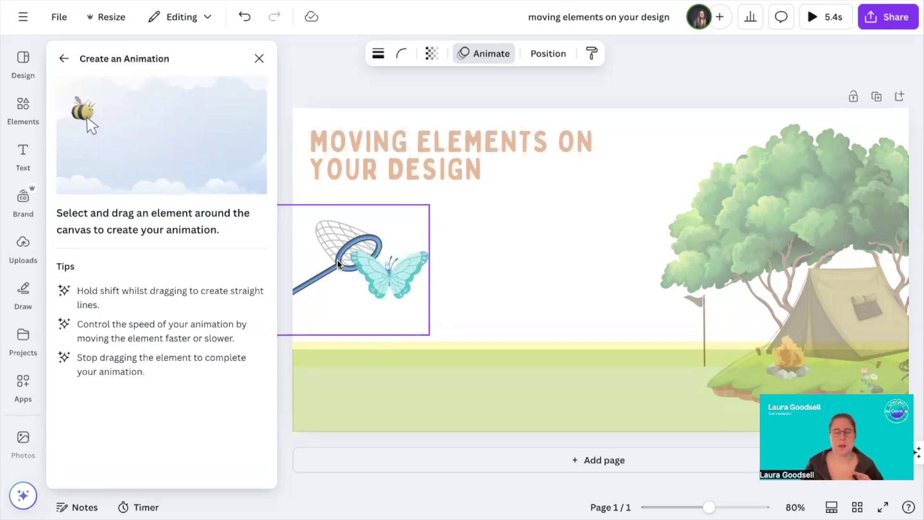
pyautogui.moveTo(338, 263)
pyautogui.mouseDown()
pyautogui.moveTo(357, 251)
pyautogui.moveTo(401, 280)
pyautogui.moveTo(422, 276)
pyautogui.moveTo(442, 253)
pyautogui.moveTo(475, 282)
pyautogui.moveTo(493, 280)
pyautogui.moveTo(517, 252)
pyautogui.moveTo(546, 254)
pyautogui.moveTo(570, 280)
pyautogui.moveTo(599, 281)
pyautogui.moveTo(617, 256)
pyautogui.moveTo(662, 258)
pyautogui.moveTo(677, 279)
pyautogui.moveTo(703, 280)
pyautogui.moveTo(743, 239)
pyautogui.moveTo(780, 271)
pyautogui.moveTo(799, 270)
pyautogui.moveTo(825, 239)
pyautogui.mouseUp()
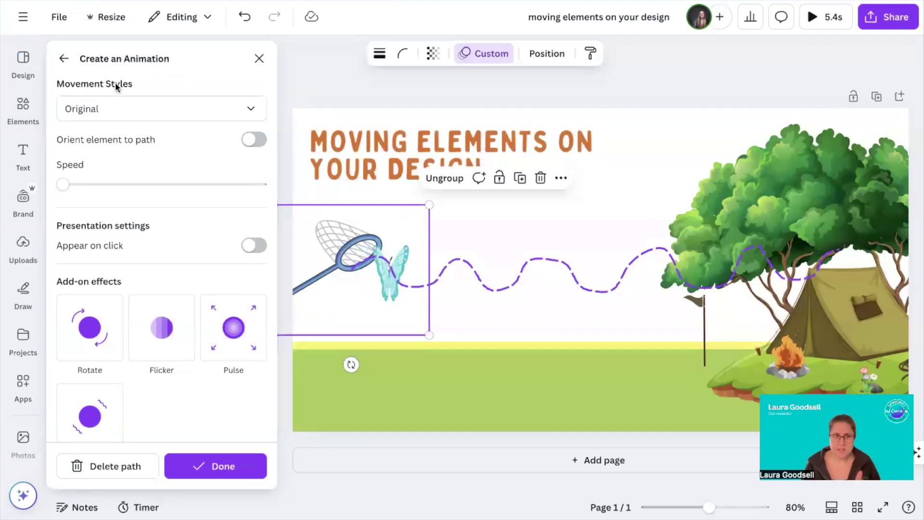
# Step: Set the motion to Smooth at the slowest speed, add an add-on effect, and finish the animation
pyautogui.click(127, 116)
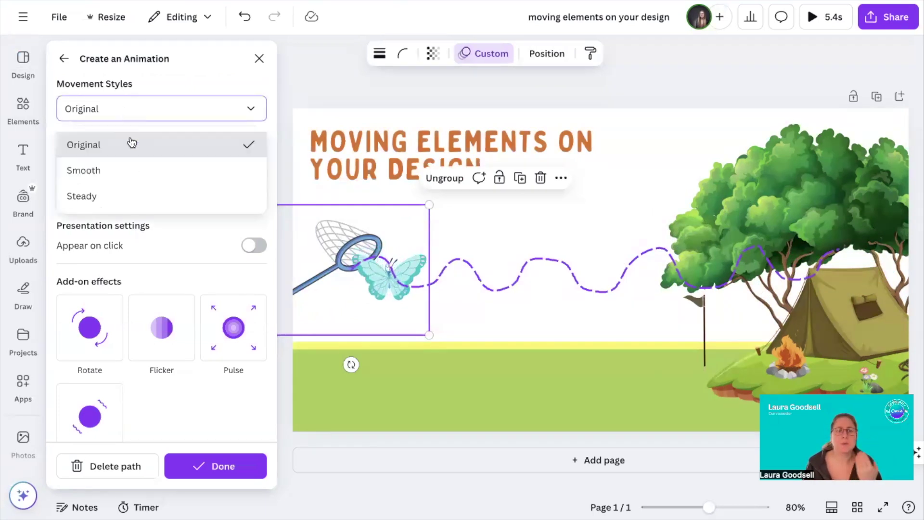
pyautogui.click(133, 179)
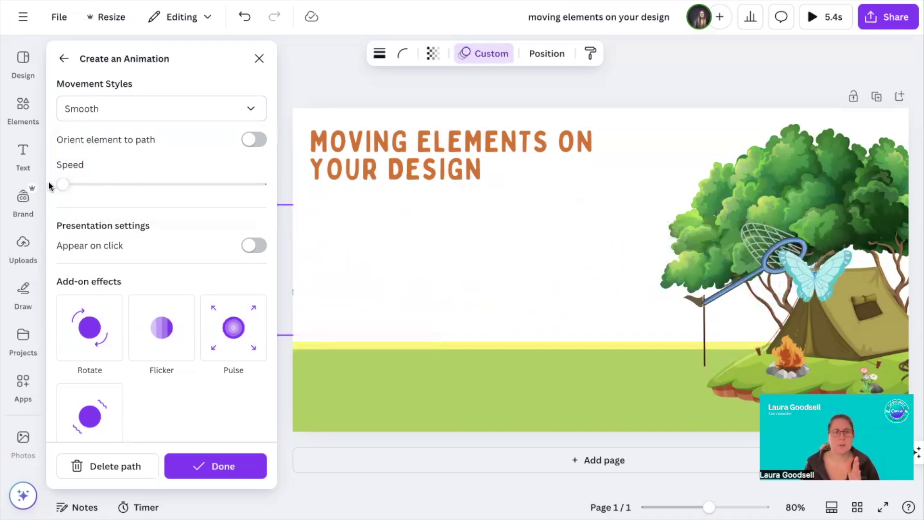
pyautogui.moveTo(62, 185)
pyautogui.mouseDown()
pyautogui.moveTo(162, 192)
pyautogui.moveTo(57, 192)
pyautogui.mouseUp()
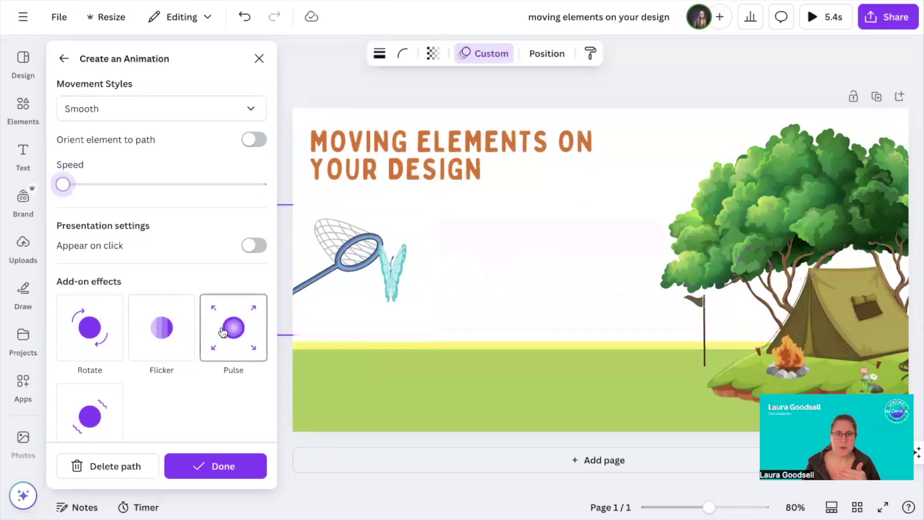
pyautogui.click(98, 420)
pyautogui.click(208, 466)
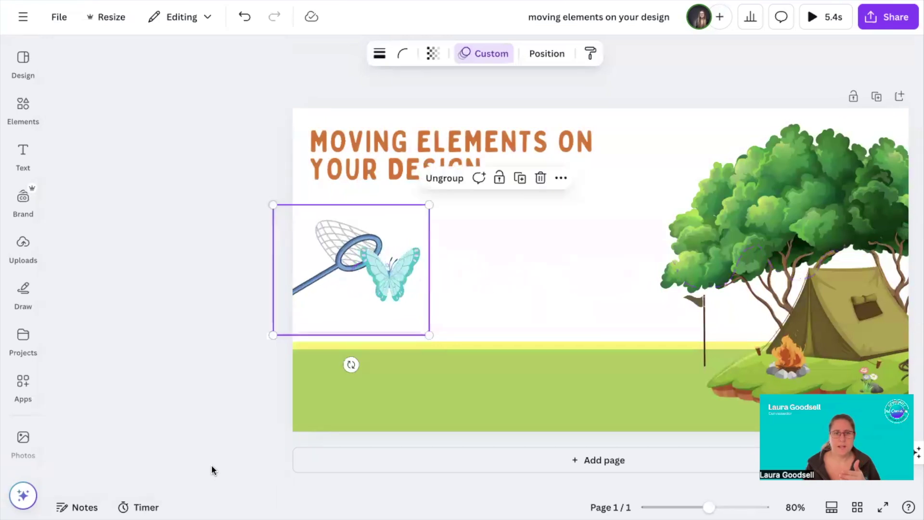
# Step: Preview the animation full screen, then return to editing with page thumbnails showing
pyautogui.click(813, 18)
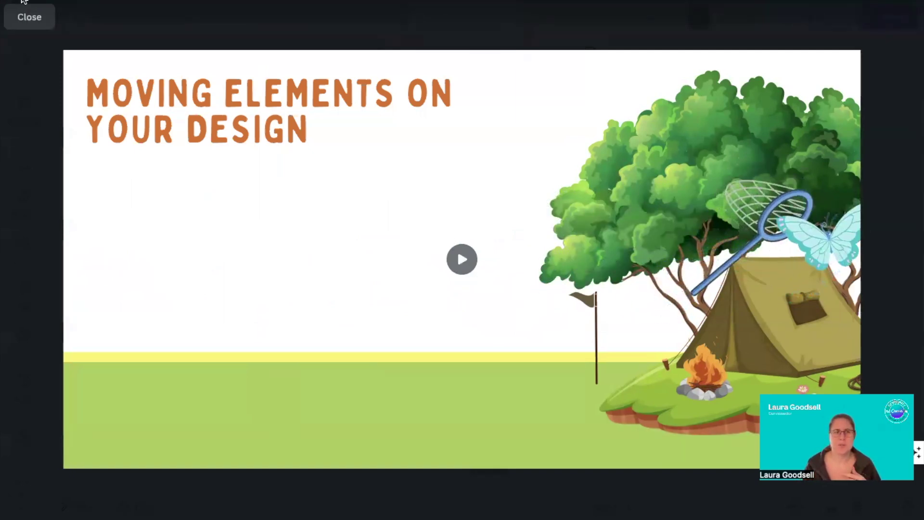
pyautogui.click(30, 18)
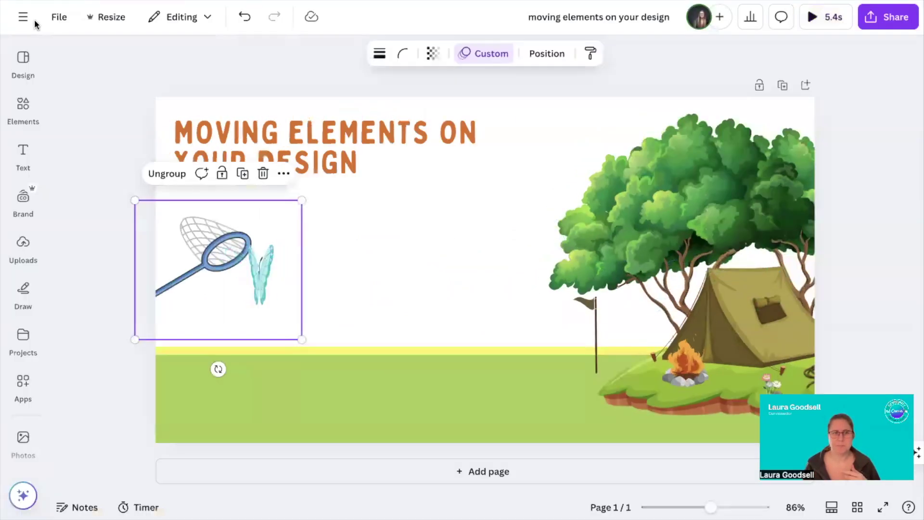
pyautogui.click(380, 249)
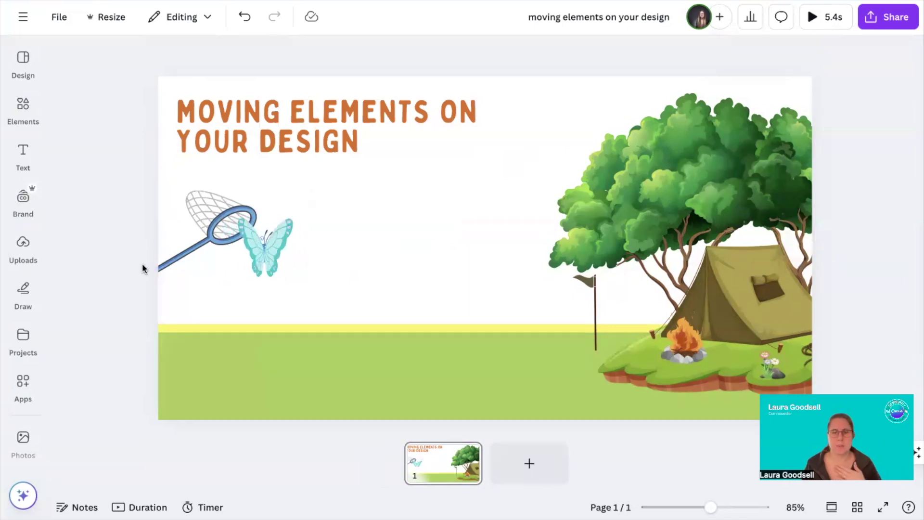
# Step: Nudge the net-and-butterfly group further left and down, then duplicate page 1 as page 2
pyautogui.click(426, 469)
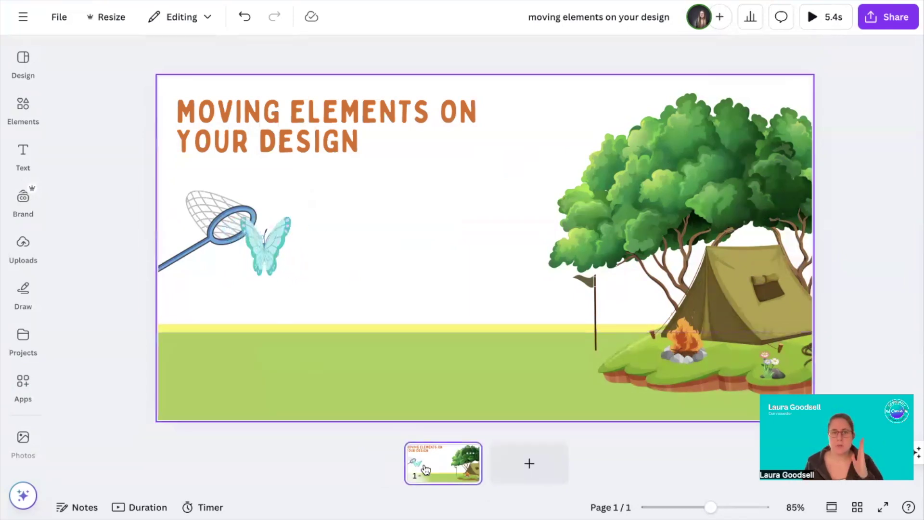
pyautogui.moveTo(233, 236); pyautogui.dragTo(203, 245)
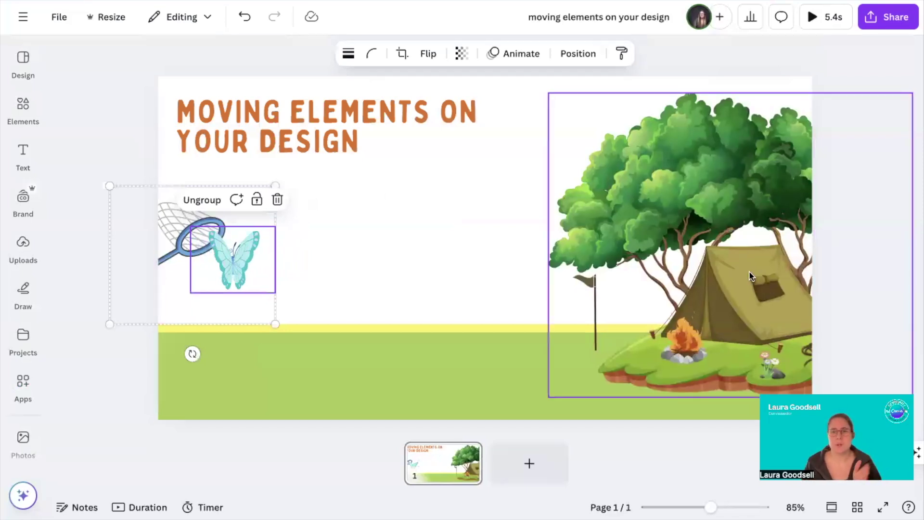
pyautogui.click(471, 454)
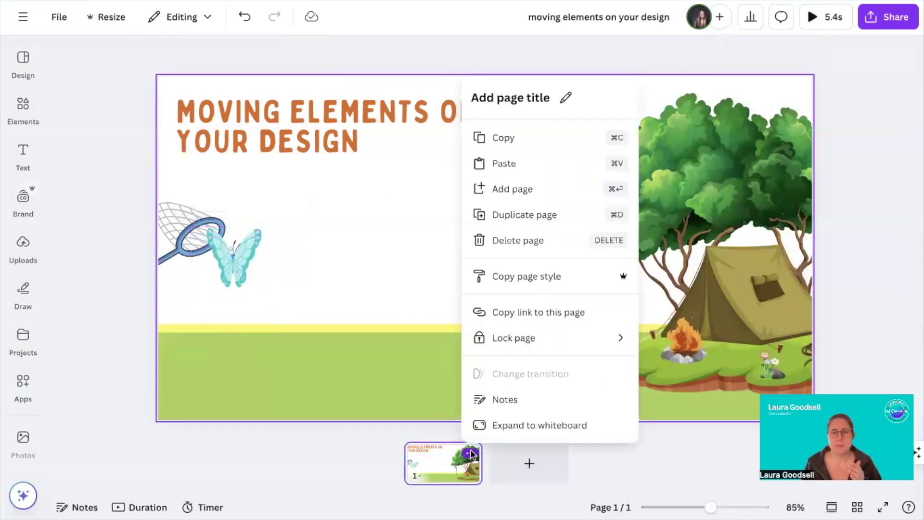
pyautogui.click(528, 224)
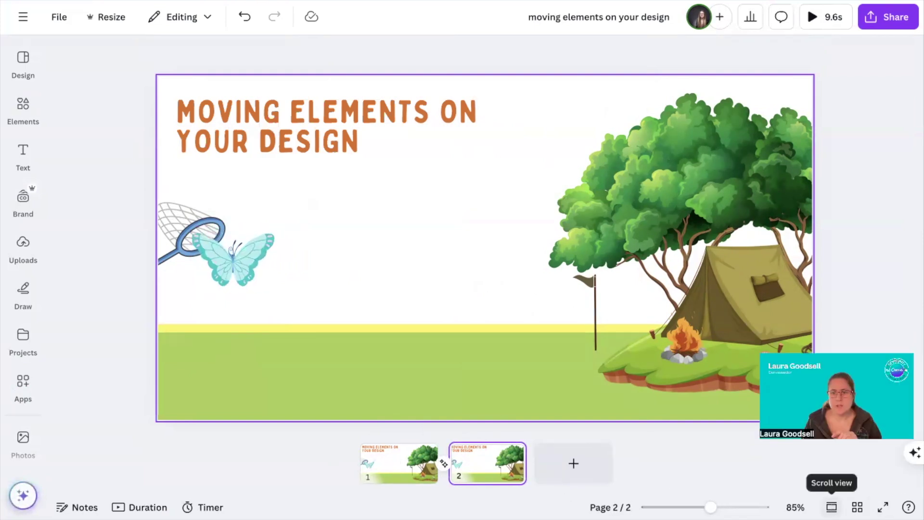
# Step: Check both pages in Scroll view, then return to Thumbnail view
pyautogui.click(831, 506)
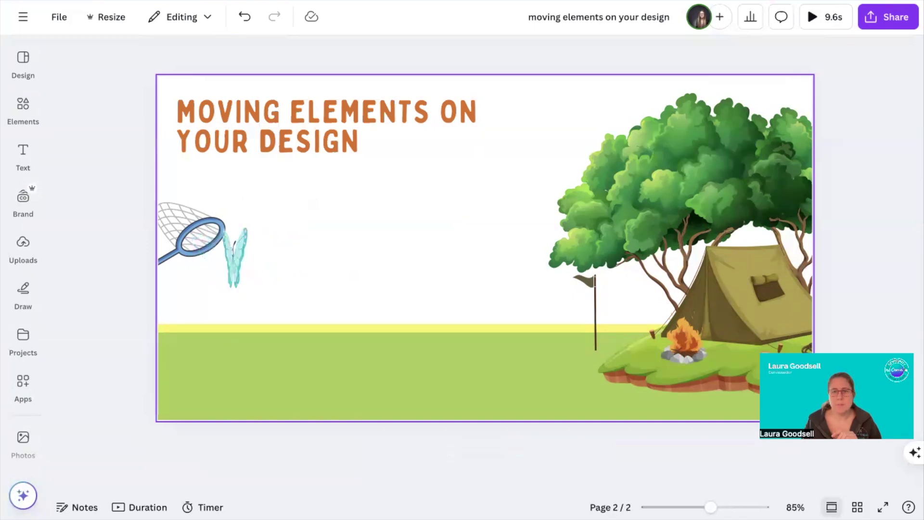
pyautogui.scroll(5, 493, 267)
pyautogui.scroll(-6, 493, 268)
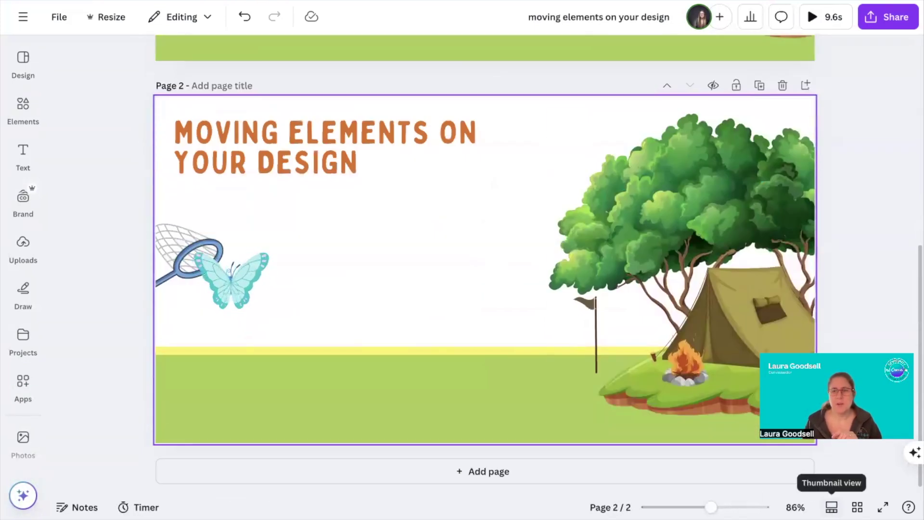
pyautogui.click(831, 506)
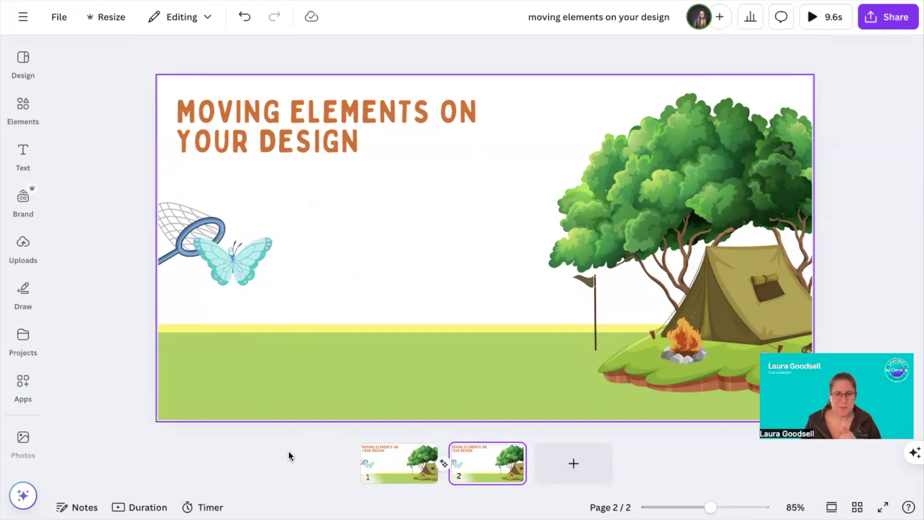
# Step: Open the page 1–2 transition settings, showing Match & Move at 1.2 seconds
pyautogui.click(645, 380)
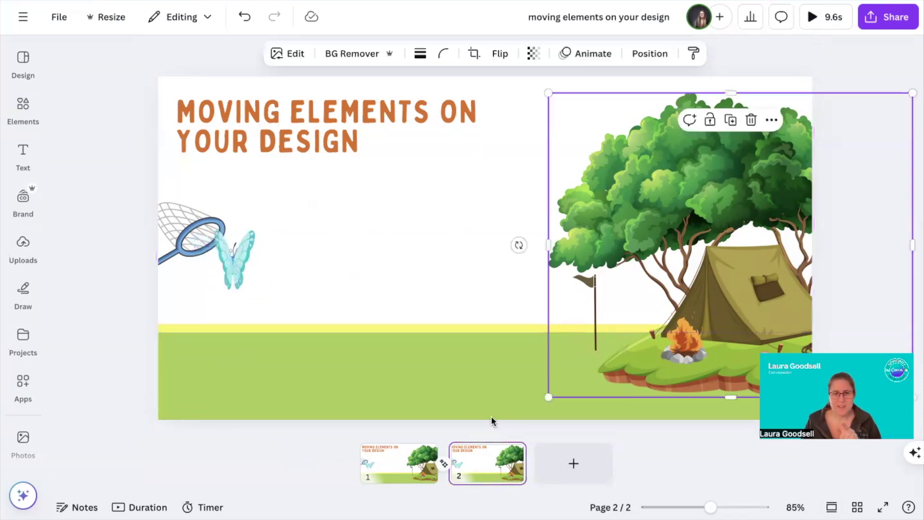
pyautogui.click(443, 466)
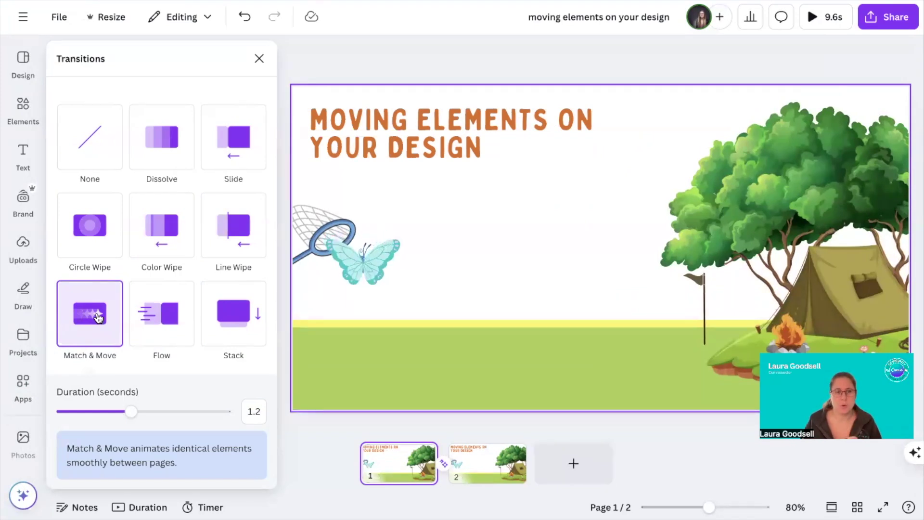
# Step: Move page 2's net-and-butterfly group onto the tent and set Match & Move to 2 seconds
pyautogui.click(367, 241)
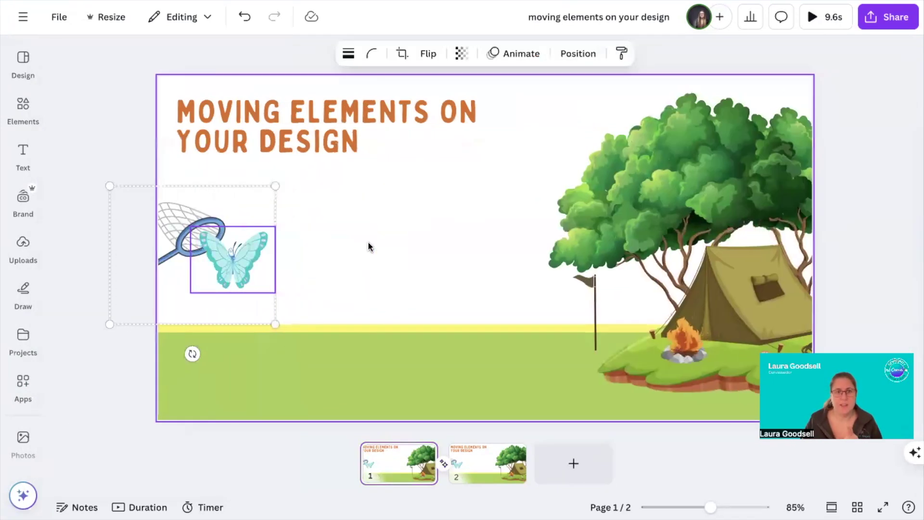
pyautogui.click(398, 461)
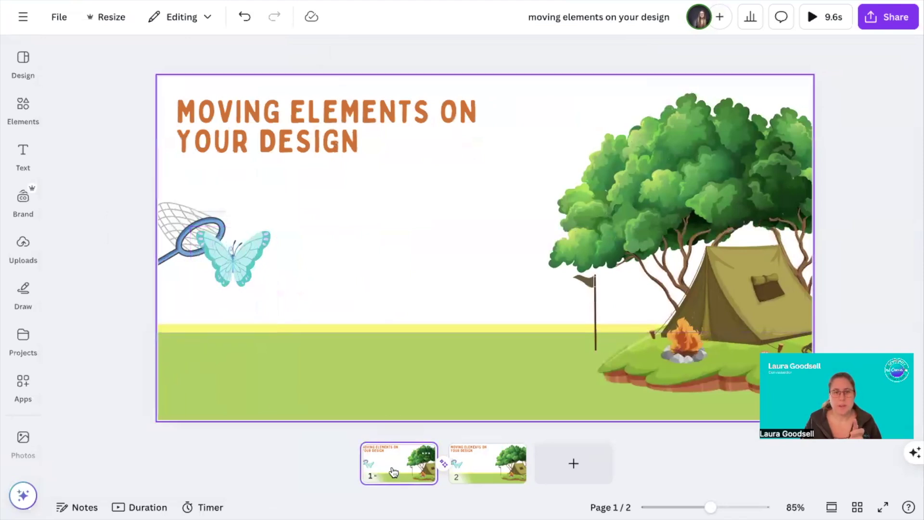
pyautogui.click(488, 463)
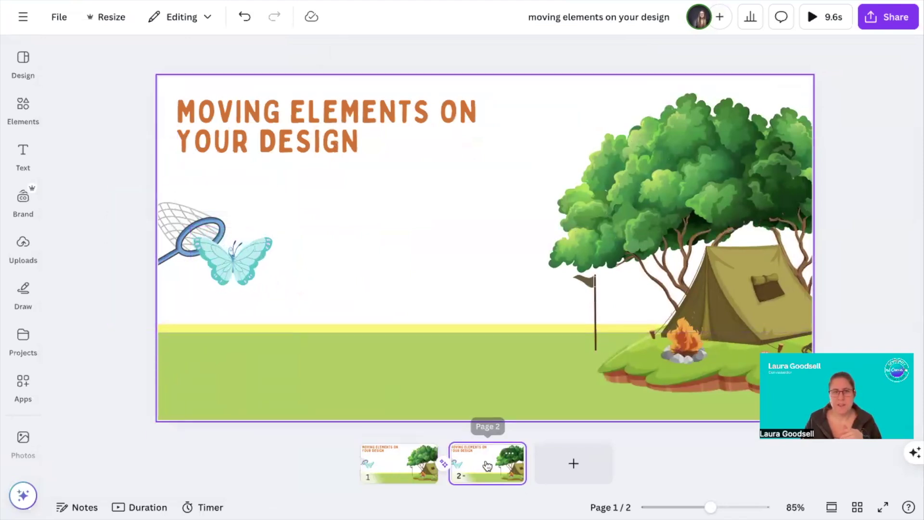
pyautogui.click(207, 256)
pyautogui.moveTo(207, 256); pyautogui.dragTo(716, 259)
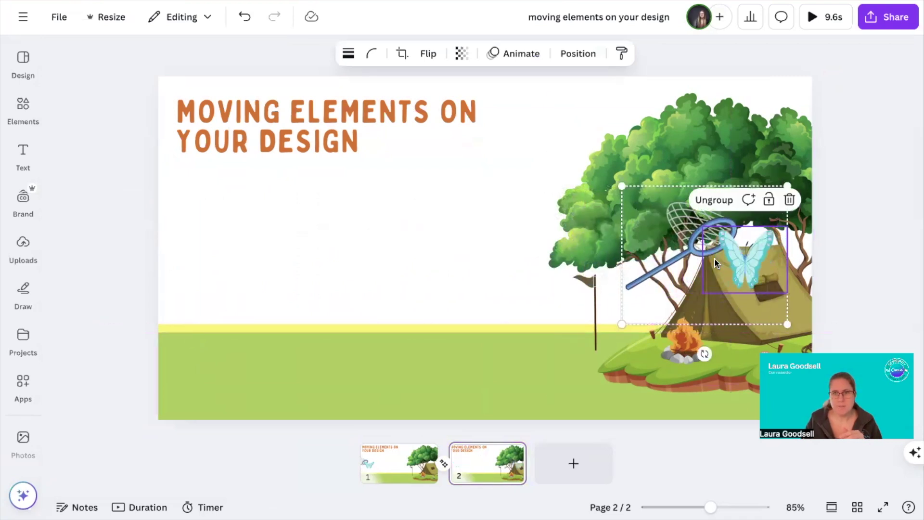
pyautogui.click(443, 465)
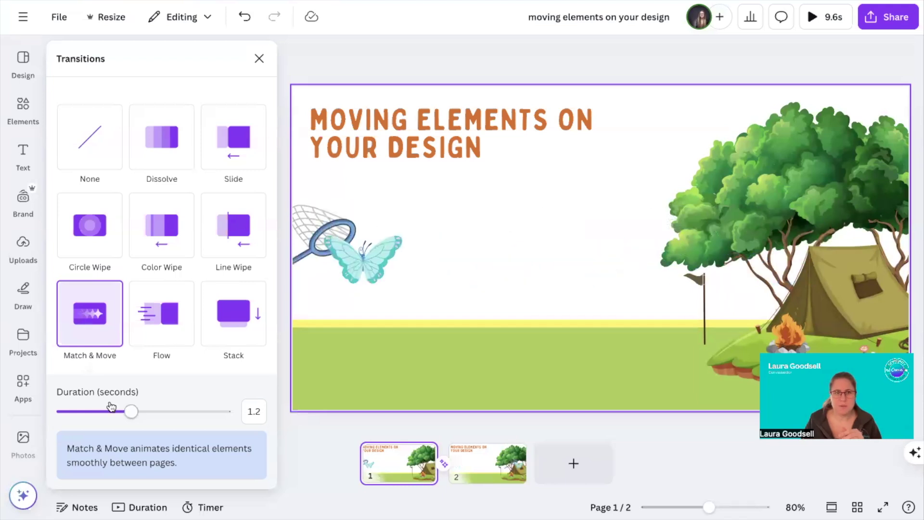
pyautogui.moveTo(130, 414); pyautogui.dragTo(181, 412)
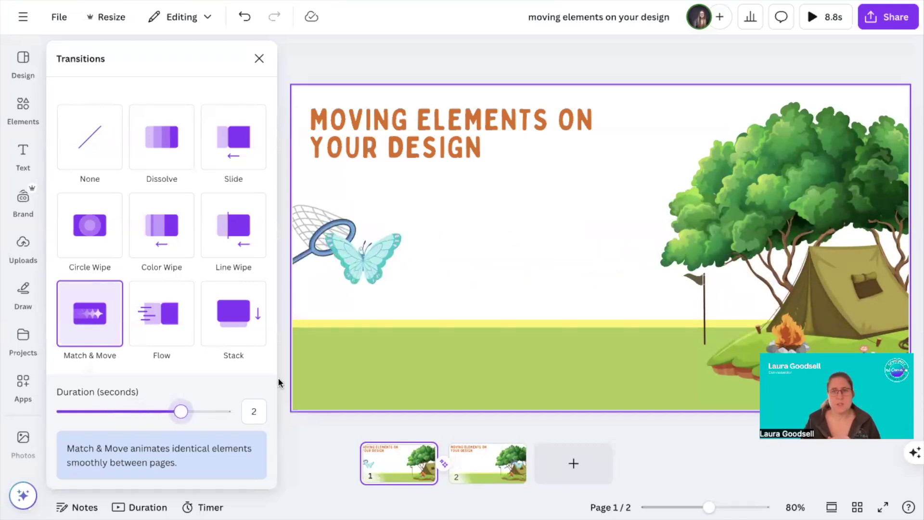
# Step: Preview the slideshow full-screen, then return to editing page 2 with the net over the tent
pyautogui.click(812, 18)
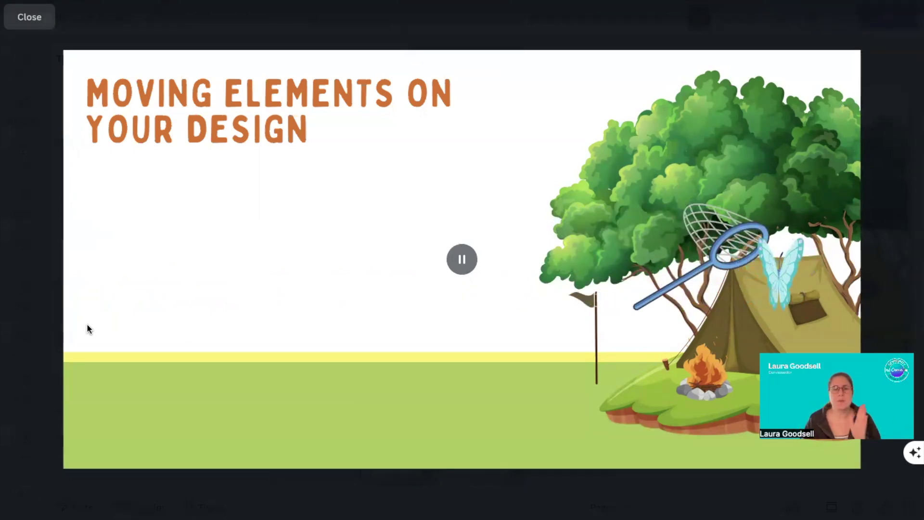
pyautogui.click(29, 19)
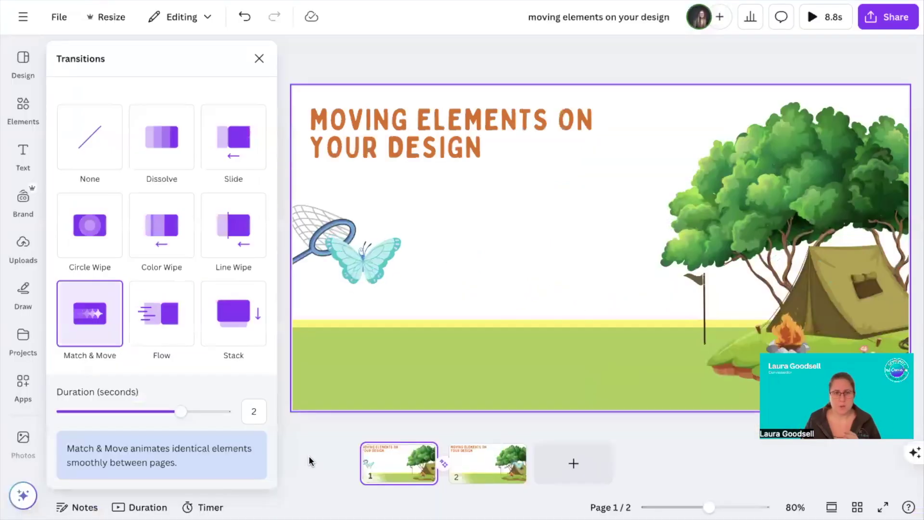
pyautogui.click(318, 238)
pyautogui.click(488, 462)
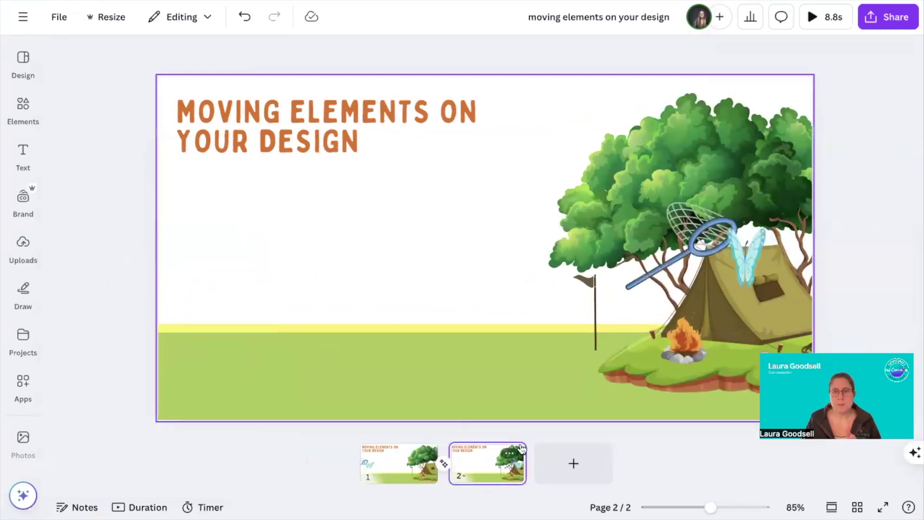
# Step: Replay the Match & Move transition preview between page 1 and page 2
pyautogui.click(713, 240)
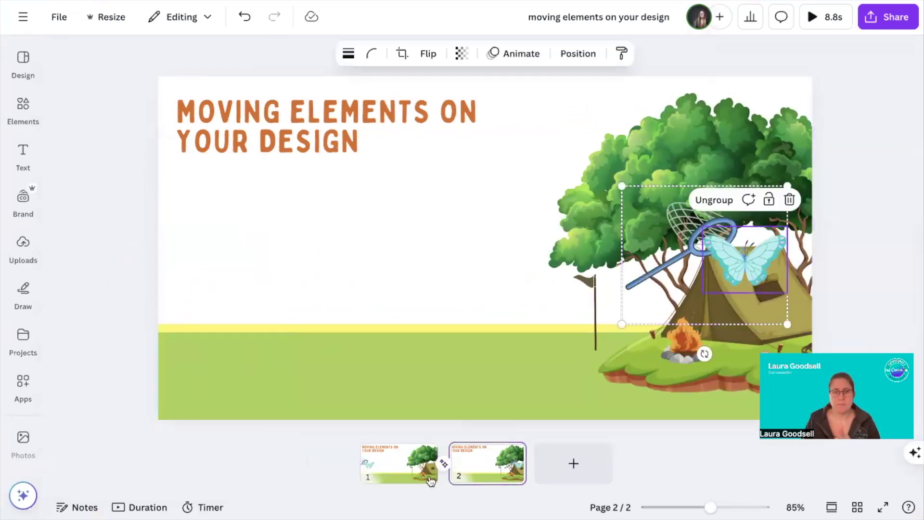
pyautogui.click(444, 465)
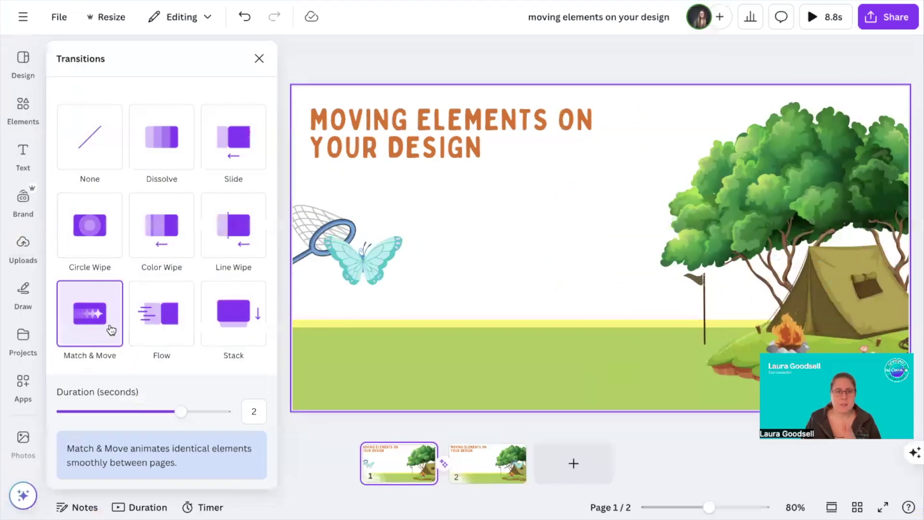
pyautogui.click(90, 313)
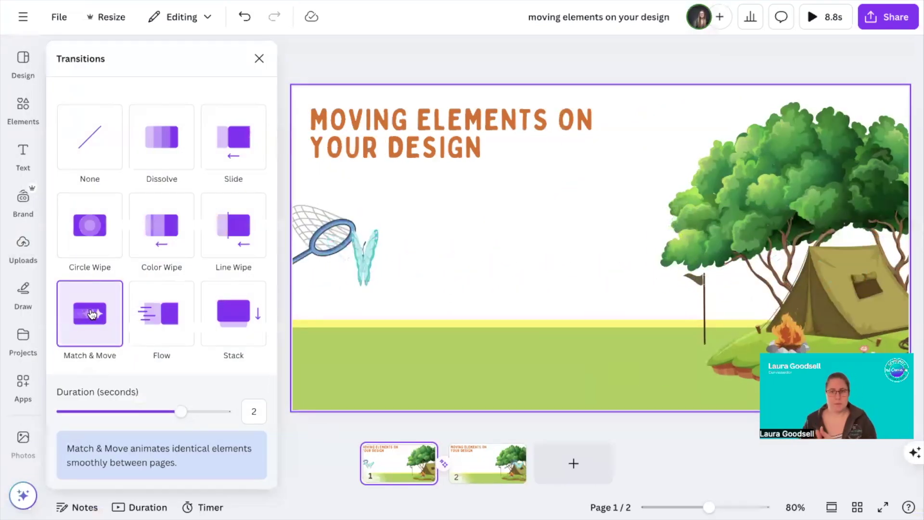
pyautogui.click(360, 68)
# Step: Show the page timeline with page 1 selected, each page lasting 4.4 seconds
pyautogui.click(392, 462)
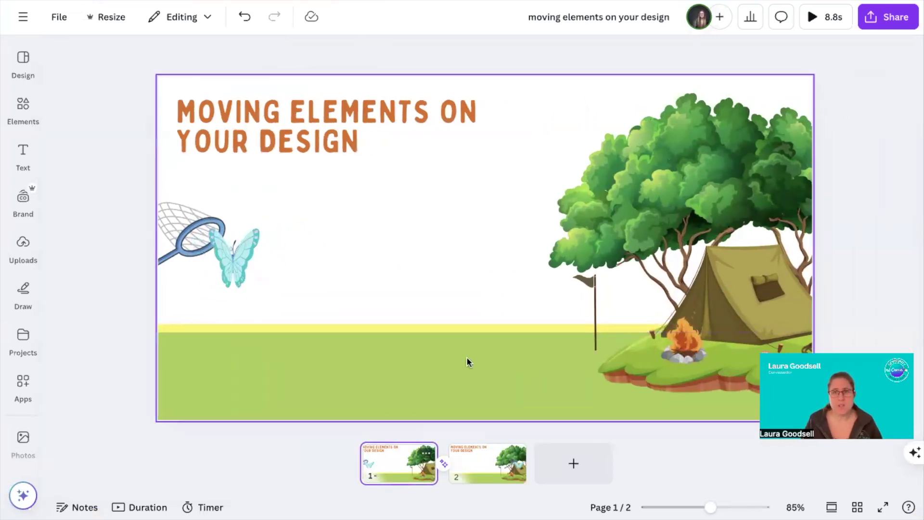
pyautogui.moveTo(425, 460)
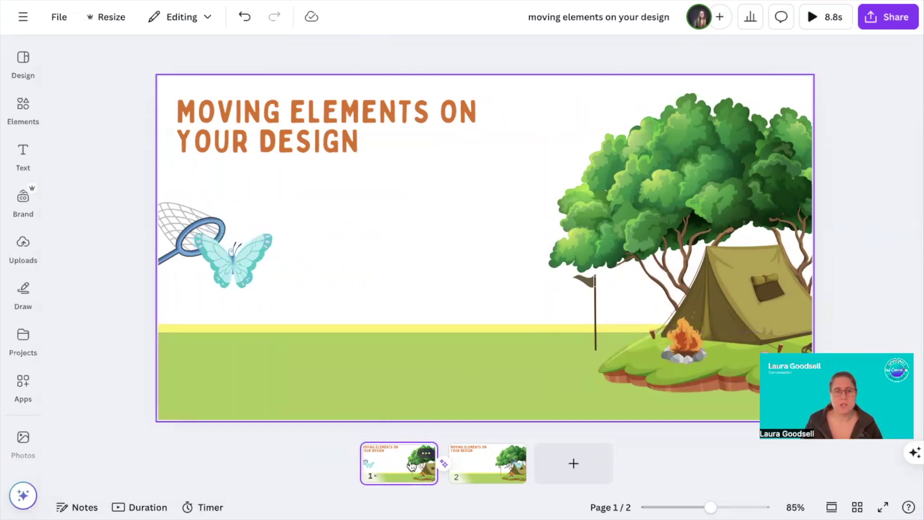
pyautogui.click(139, 507)
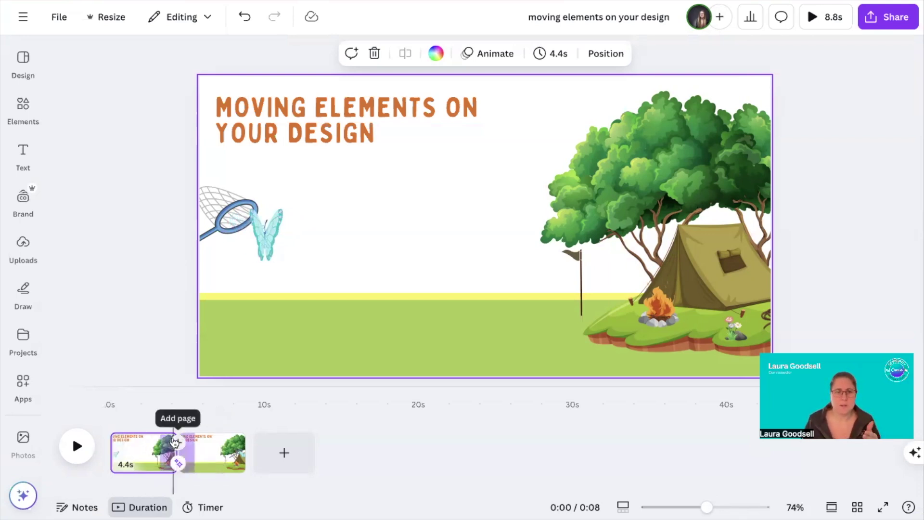
# Step: Trim page 1 to 2.3 seconds and page 2 to 1.9 seconds, totalling 4.3 seconds
pyautogui.click(166, 442)
pyautogui.moveTo(172, 439); pyautogui.dragTo(144, 438)
pyautogui.moveTo(217, 439); pyautogui.dragTo(173, 440)
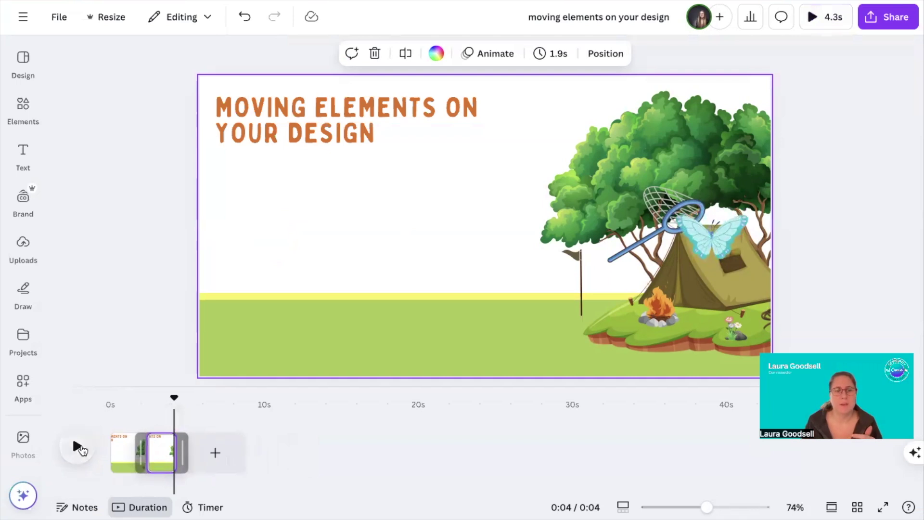
pyautogui.click(79, 446)
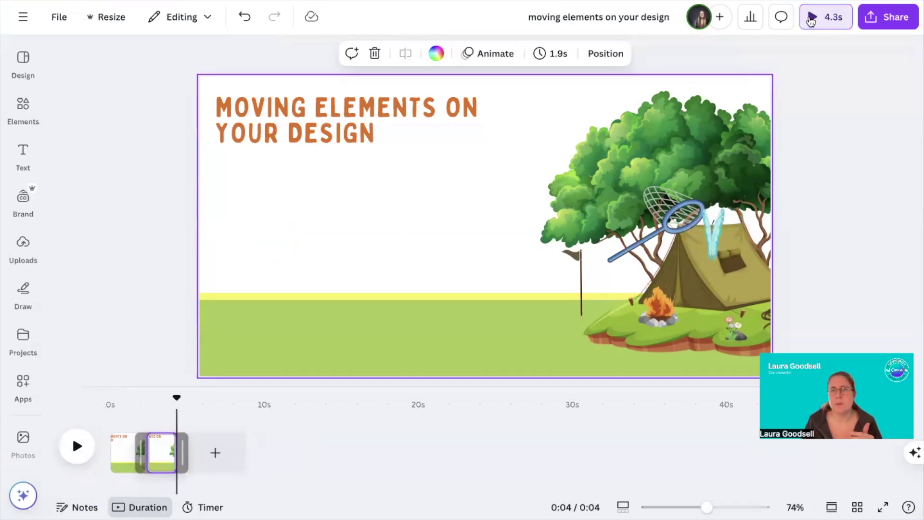
pyautogui.click(811, 19)
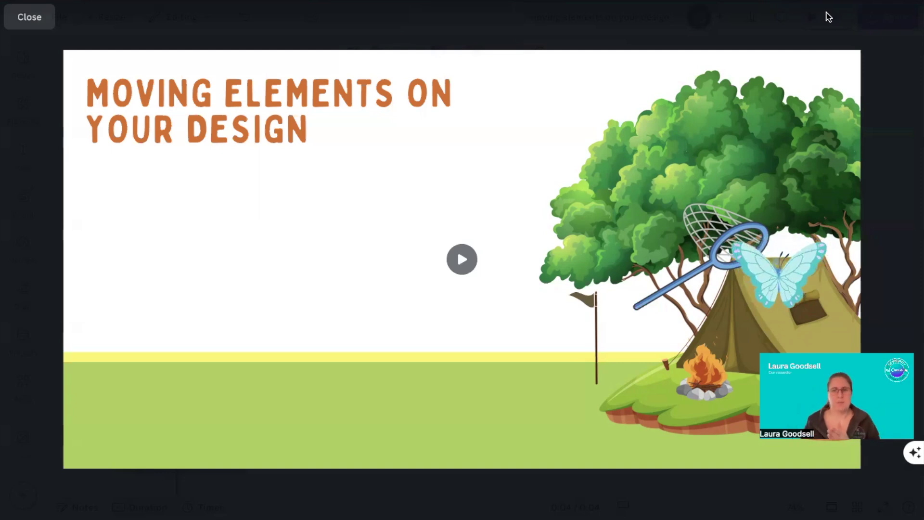
pyautogui.click(30, 17)
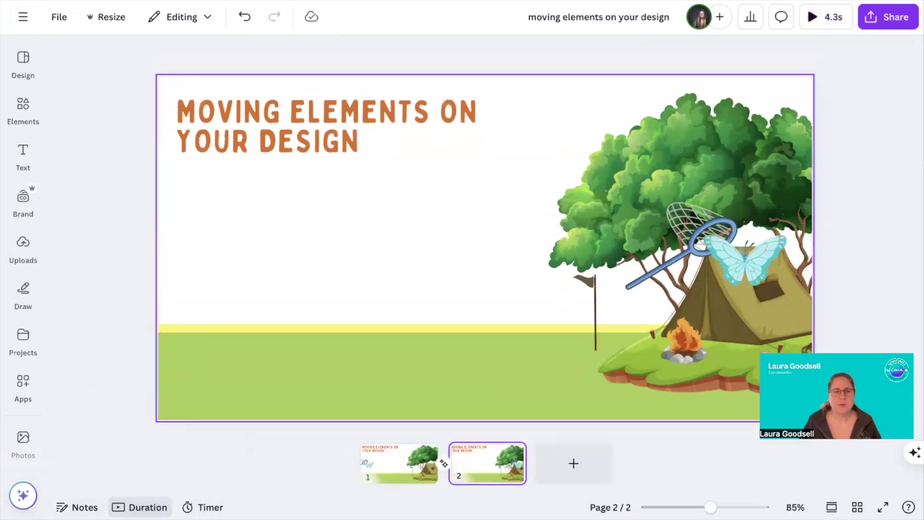
# Step: Check the roughly 1.32-second Match & Move transition, then reopen the timeline with page 1 at 2.3s
pyautogui.moveTo(165, 501)
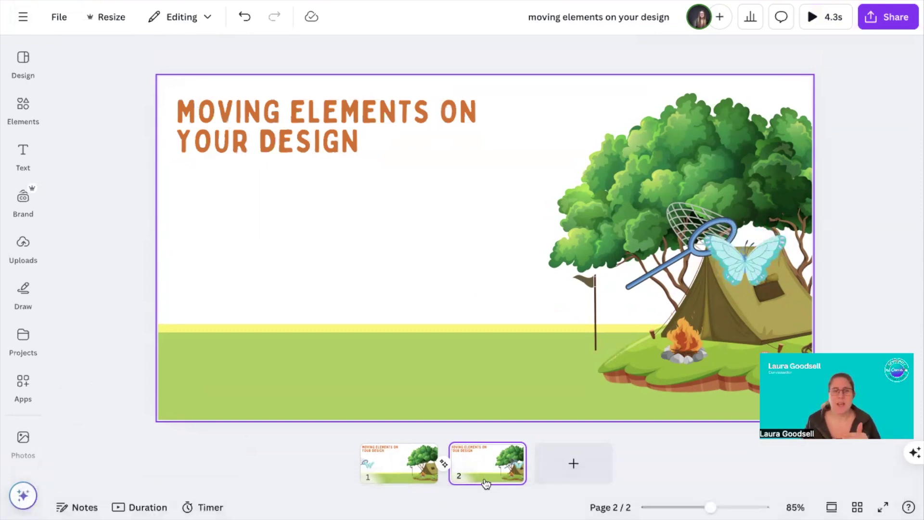
pyautogui.click(444, 463)
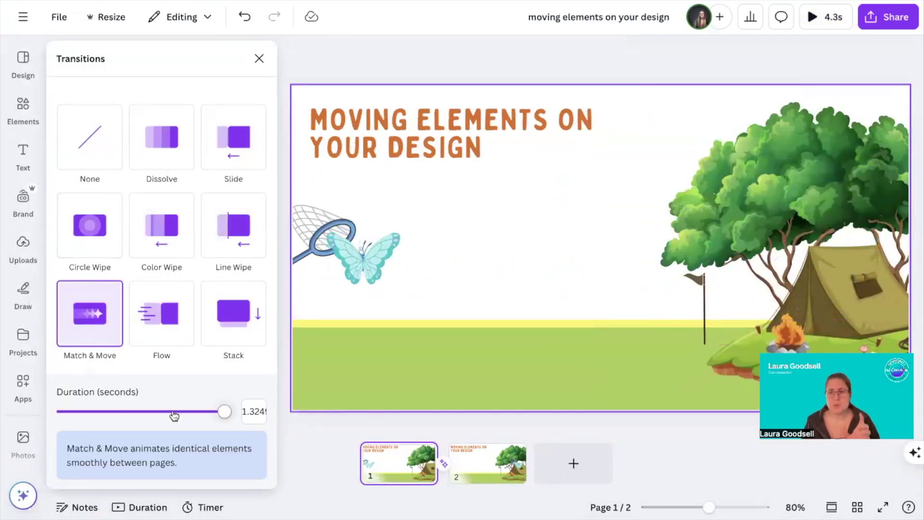
pyautogui.click(311, 433)
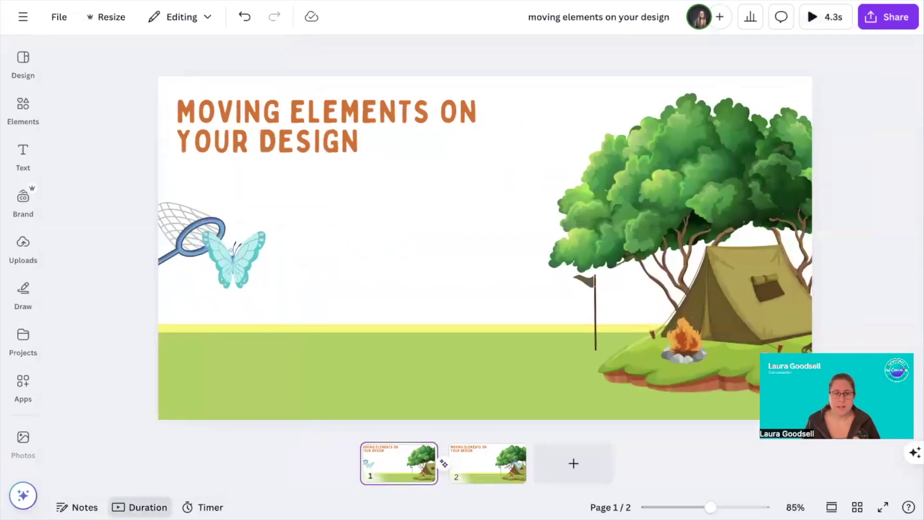
pyautogui.click(144, 507)
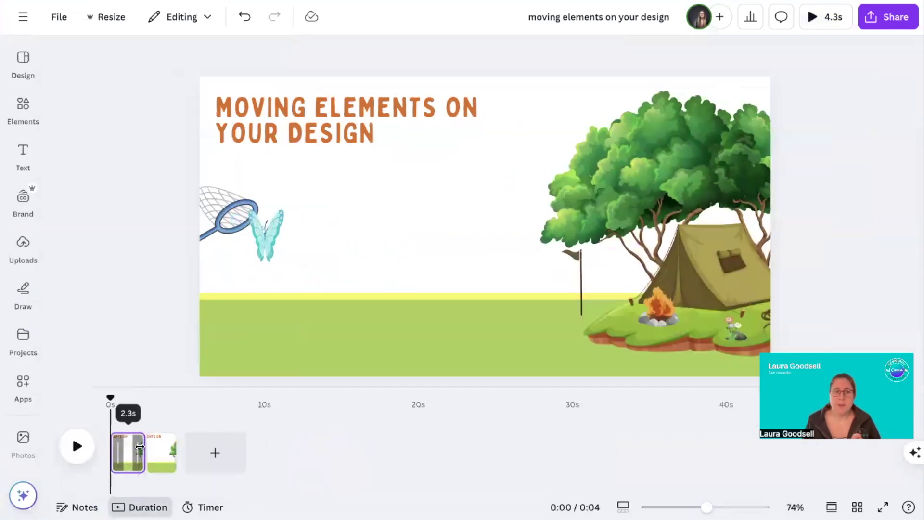